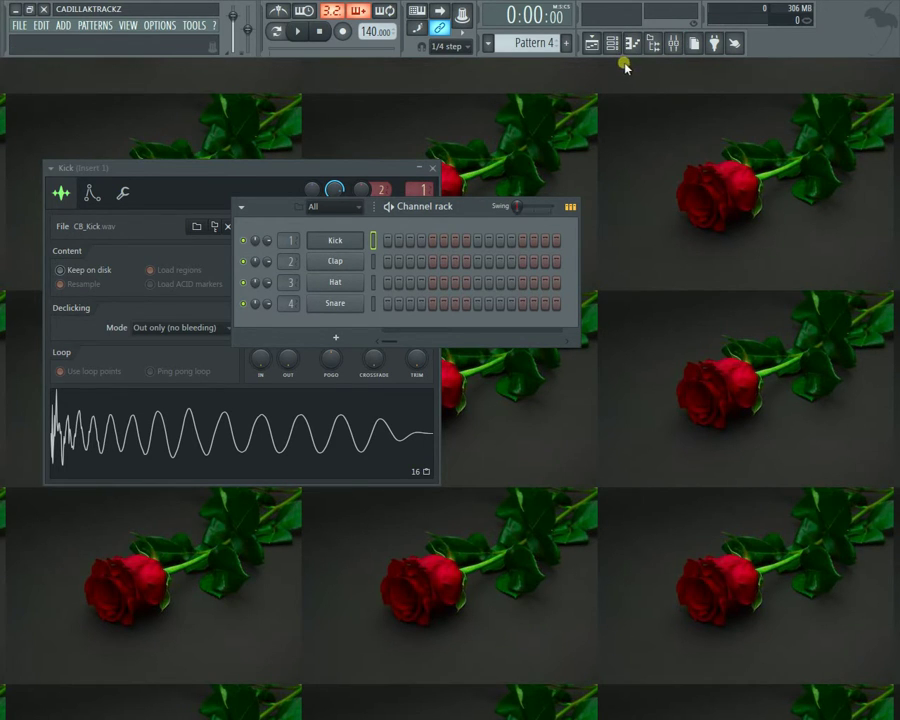
- Show and hide the playlist, and toggle the channel rack on and off until it is hidden
key("F5")
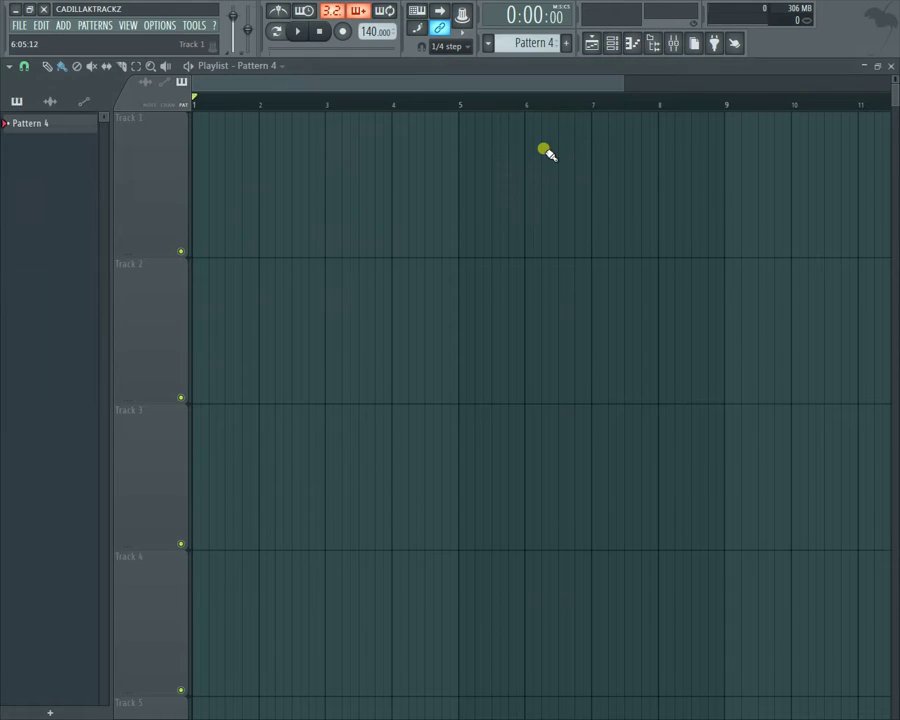
key("F5")
key("F6")
key("F6")
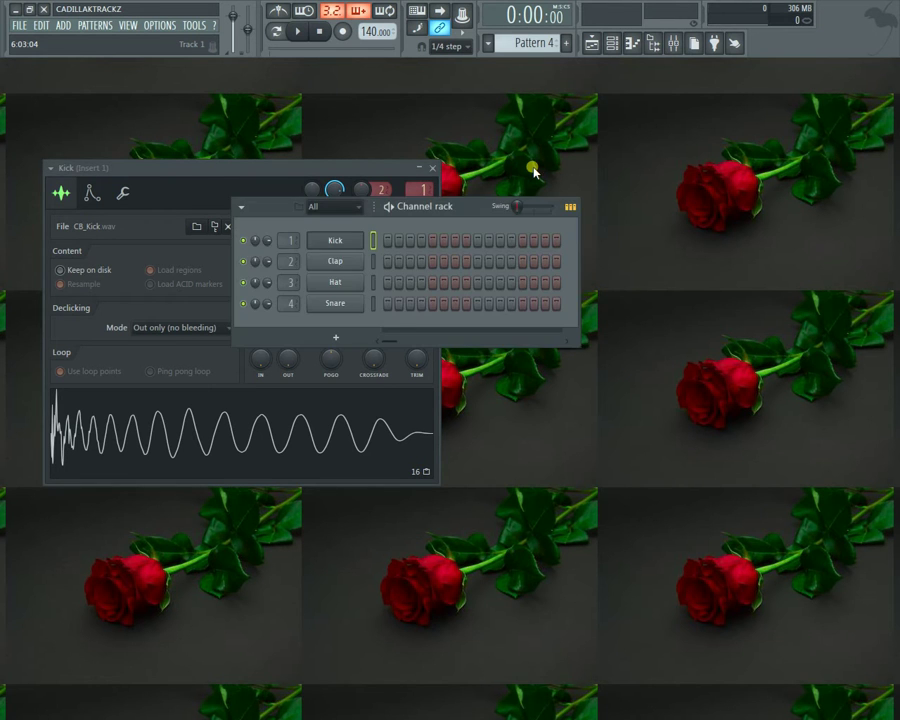
key("F6")
key("F6")
key("F6")
key("F6")
key("F6")
- Show and hide the Kick channel's piano roll several times, leaving it hidden
key("F7")
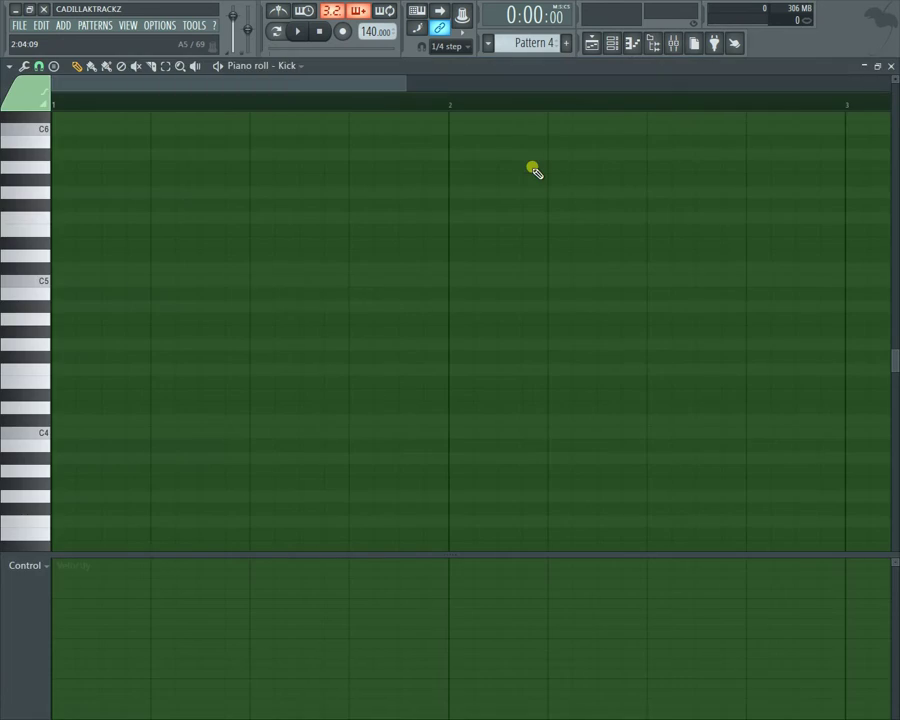
key("F7")
key("F7")
key("F7")
key("F7")
key("F7")
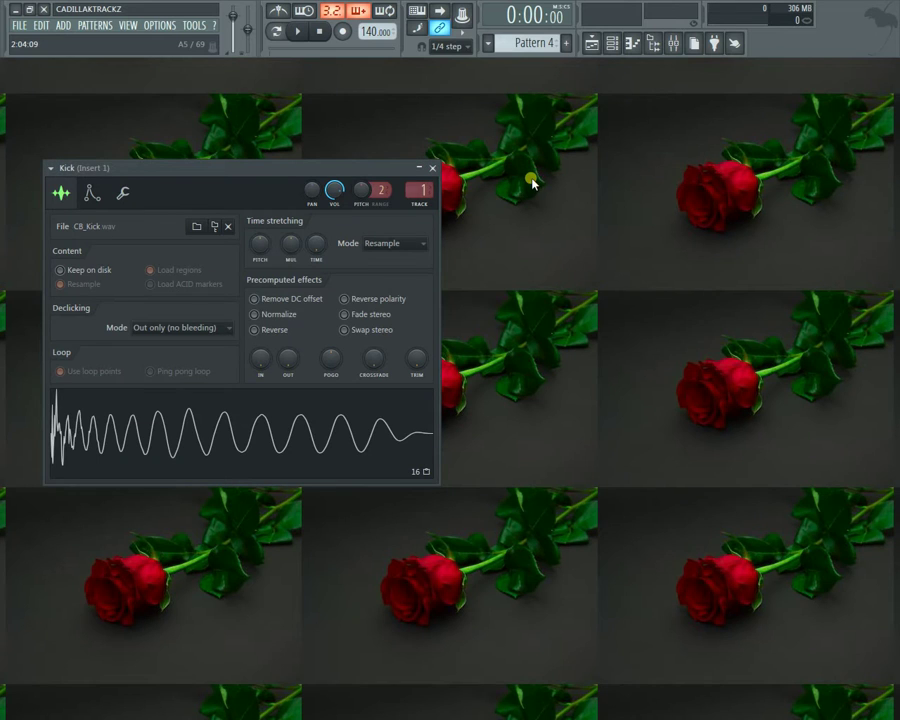
- Show and hide the mixer, and close the Kick channel settings window
key("F9")
key("F9")
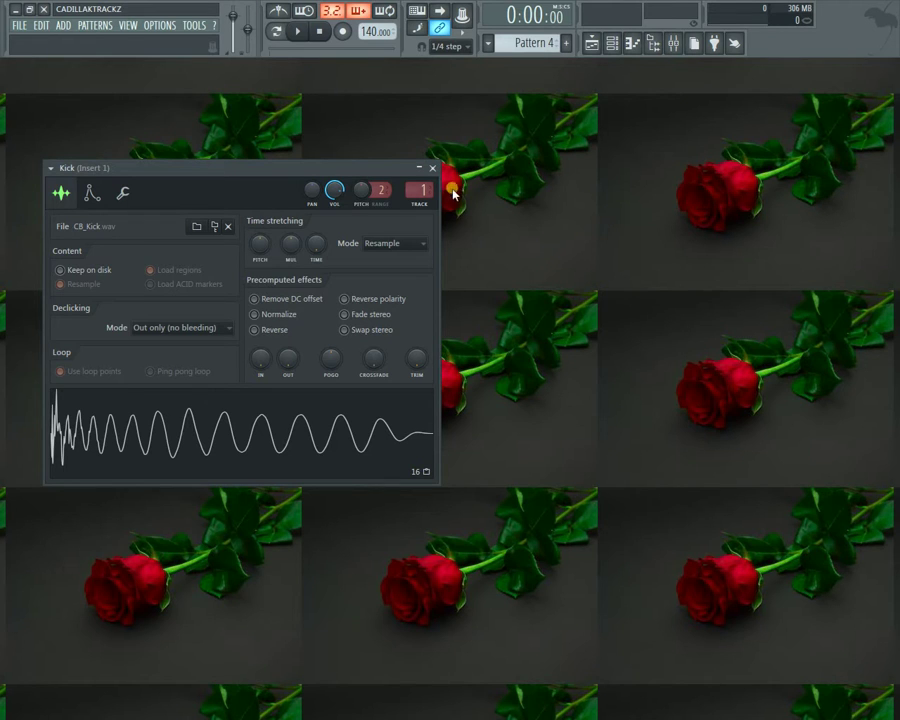
left_click(432, 168)
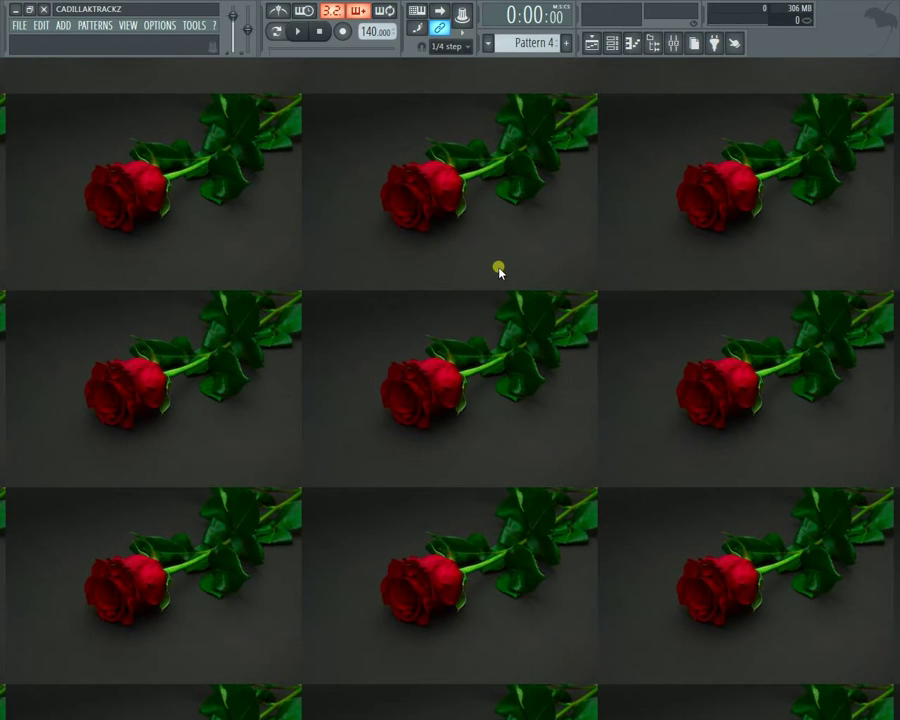
- Hide all the toolbars and bring them back
left_click(158, 27)
mouse_move(125, 25)
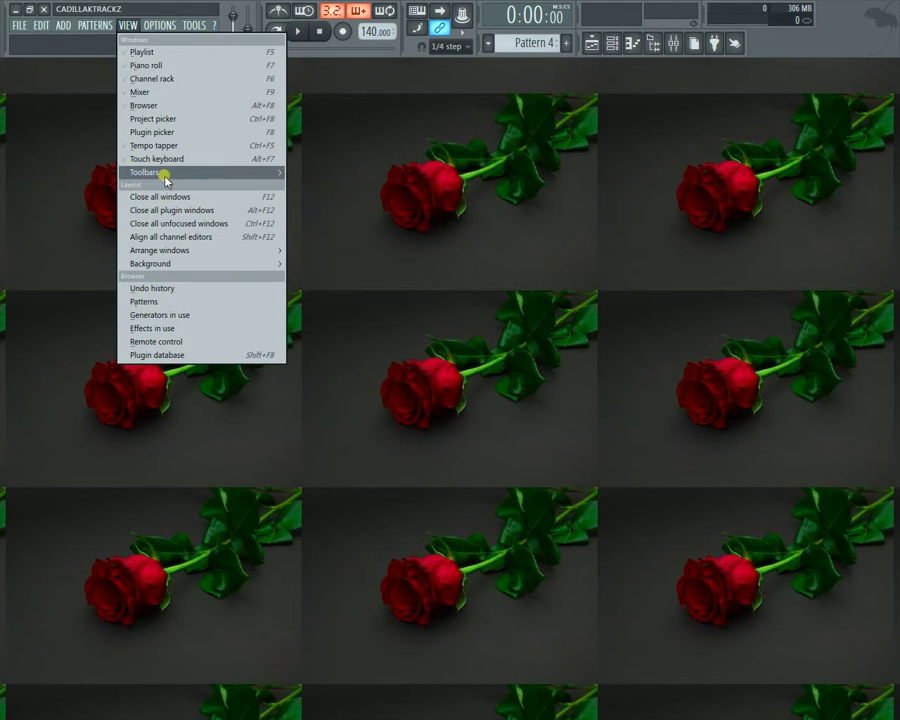
mouse_move(163, 173)
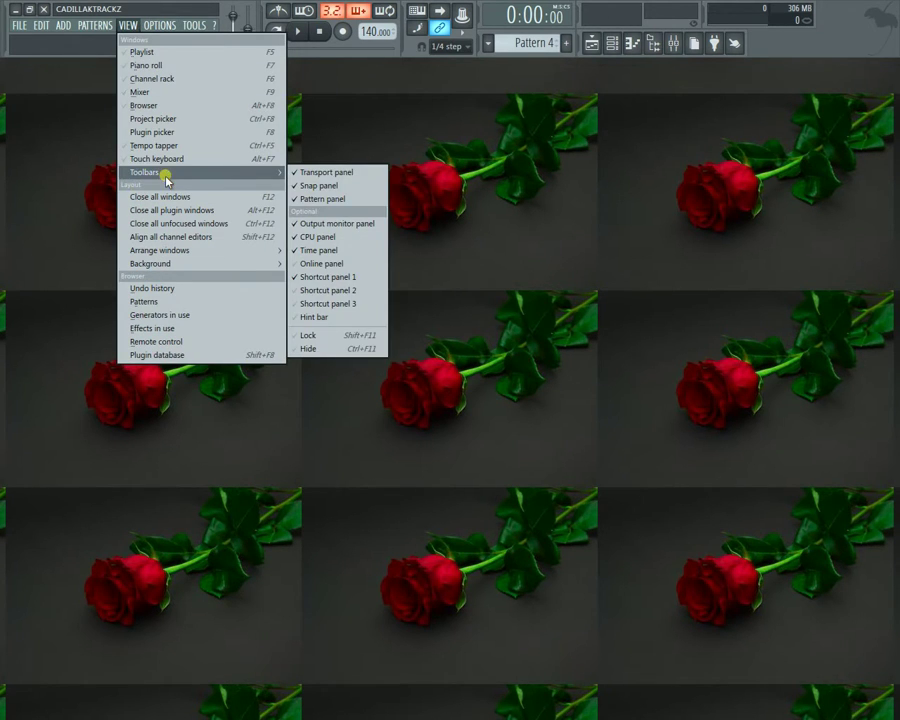
left_click(361, 350)
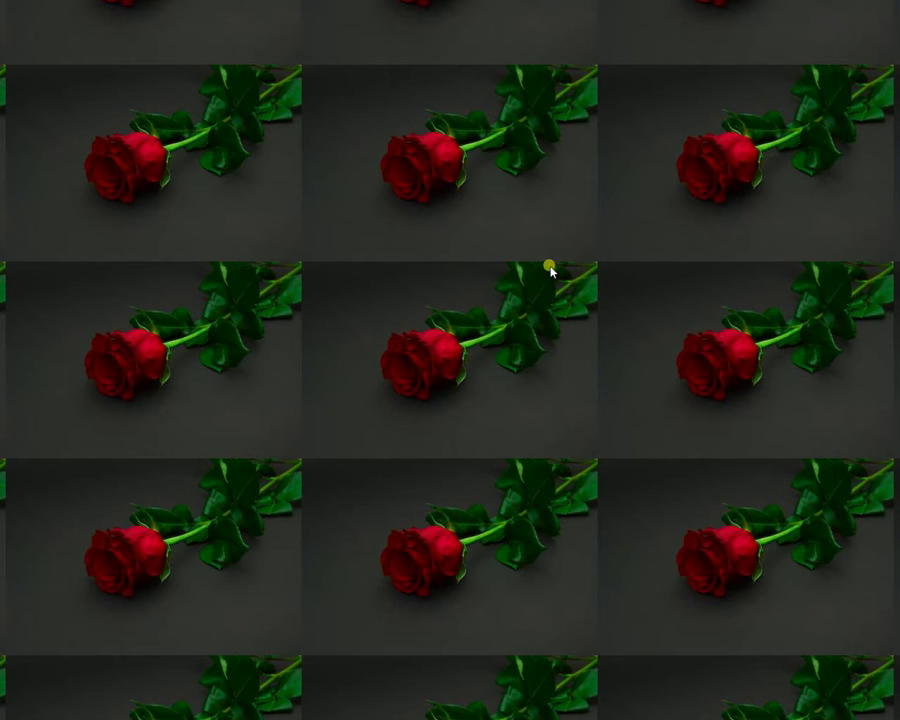
left_click(363, 7)
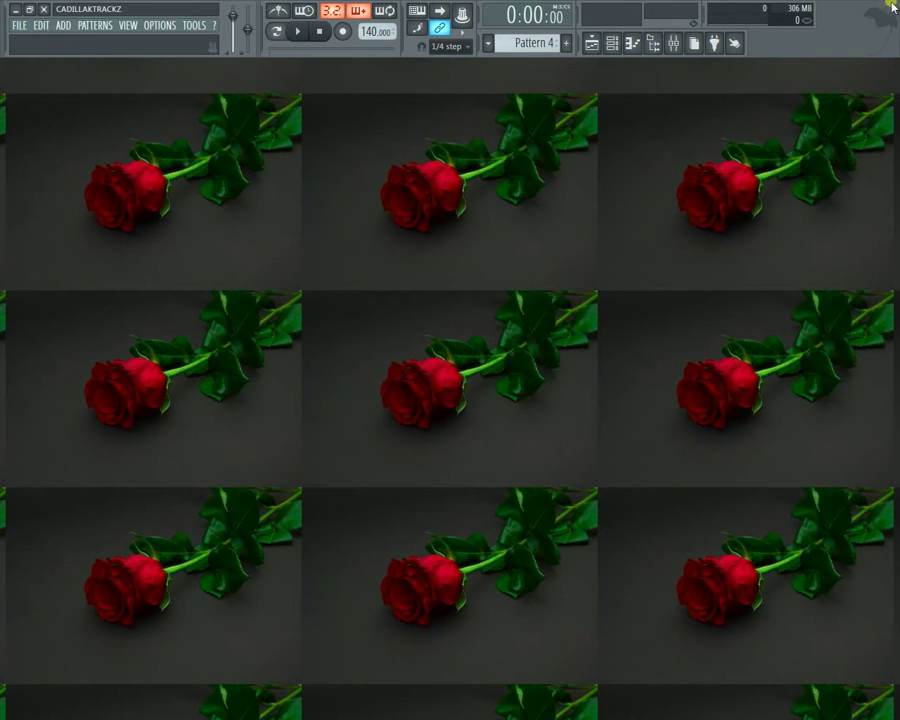
- Open the project picker to view the patterns and channels, and close it
right_click(648, 205)
right_click(455, 710)
right_click(474, 556)
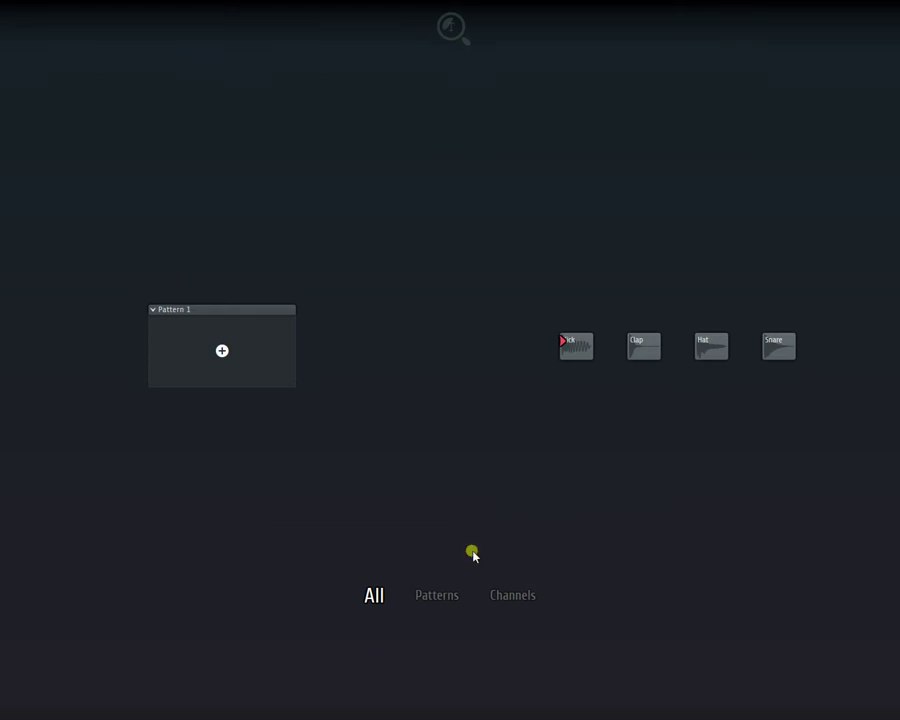
right_click(591, 409)
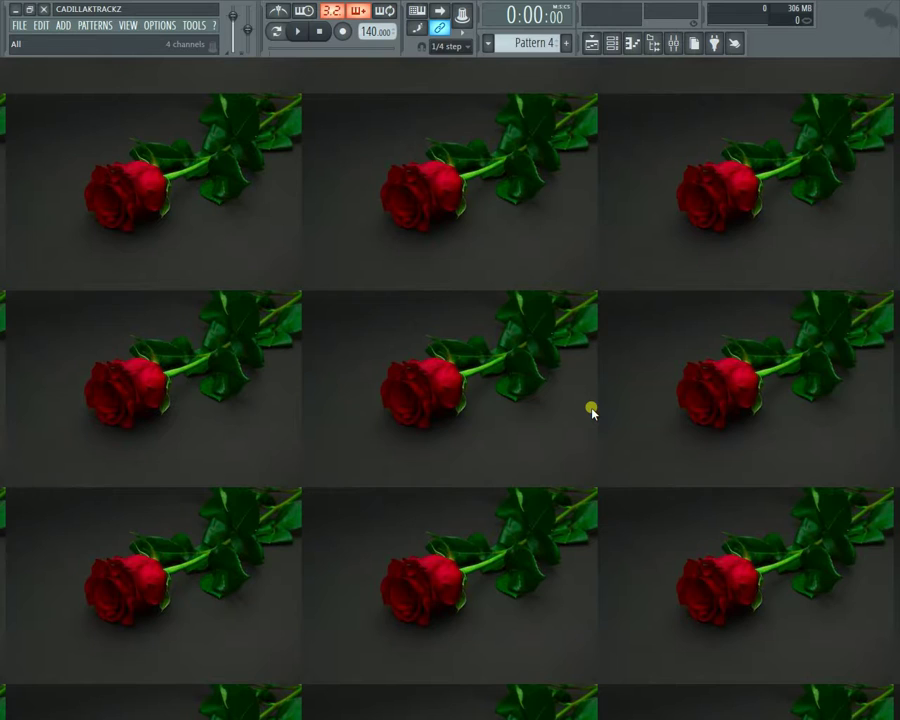
- Reopen the project picker, select the Hat channel in it, and close the channel's settings window
right_click(590, 408)
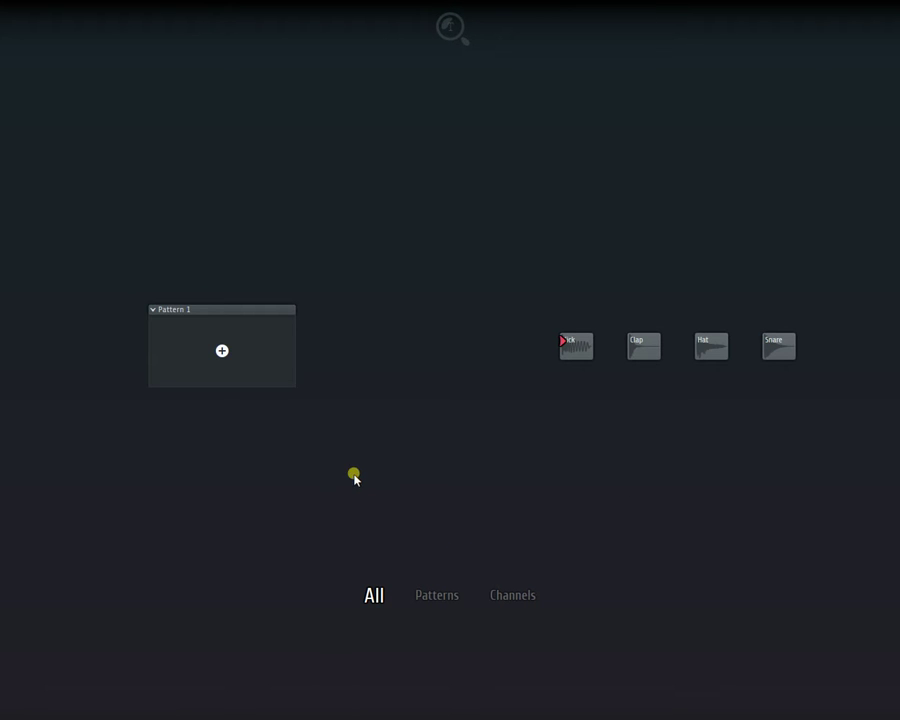
left_click(713, 349)
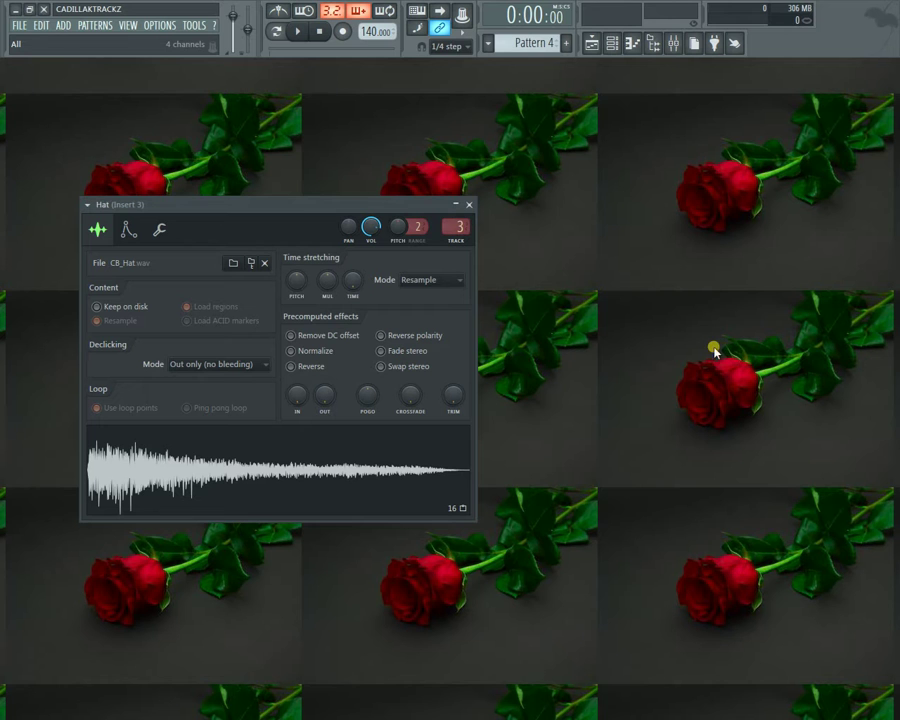
left_click(470, 205)
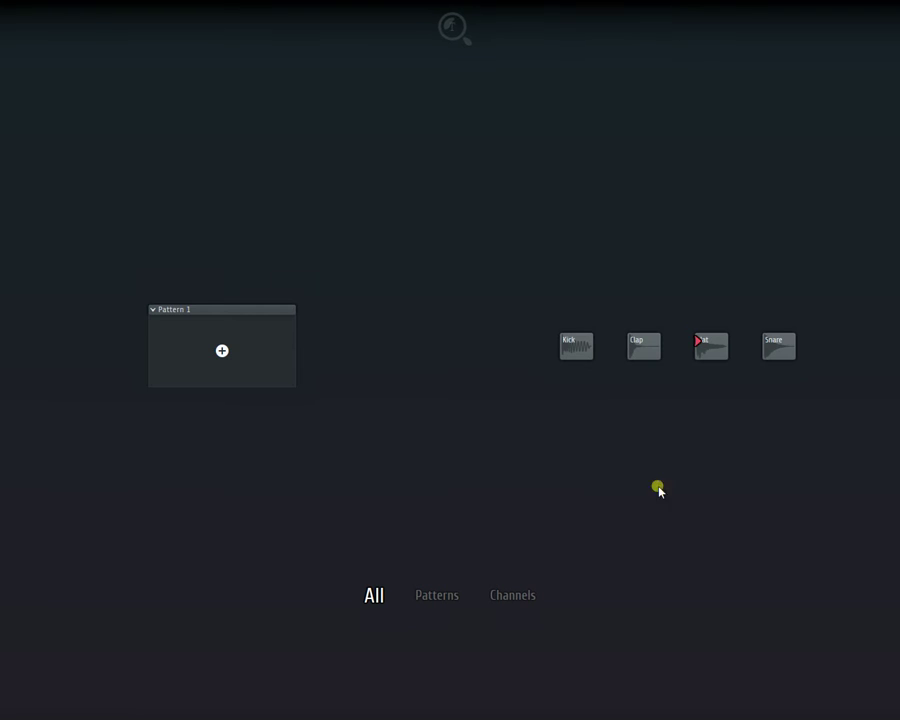
- Filter the project picker by Patterns and by Channels, return it to All, and close it
left_click(437, 600)
left_click(378, 604)
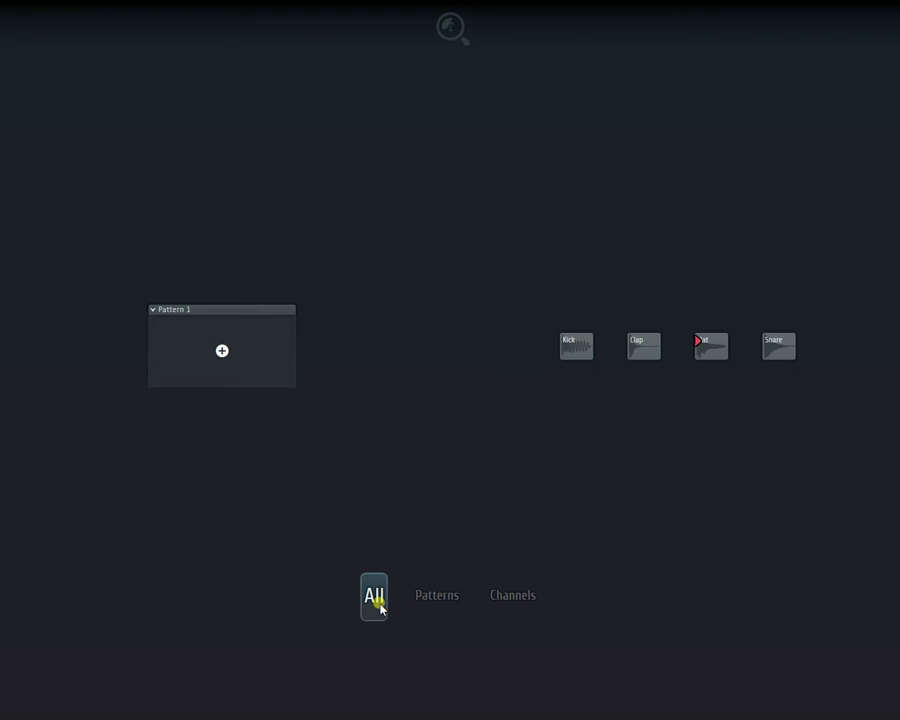
left_click(436, 600)
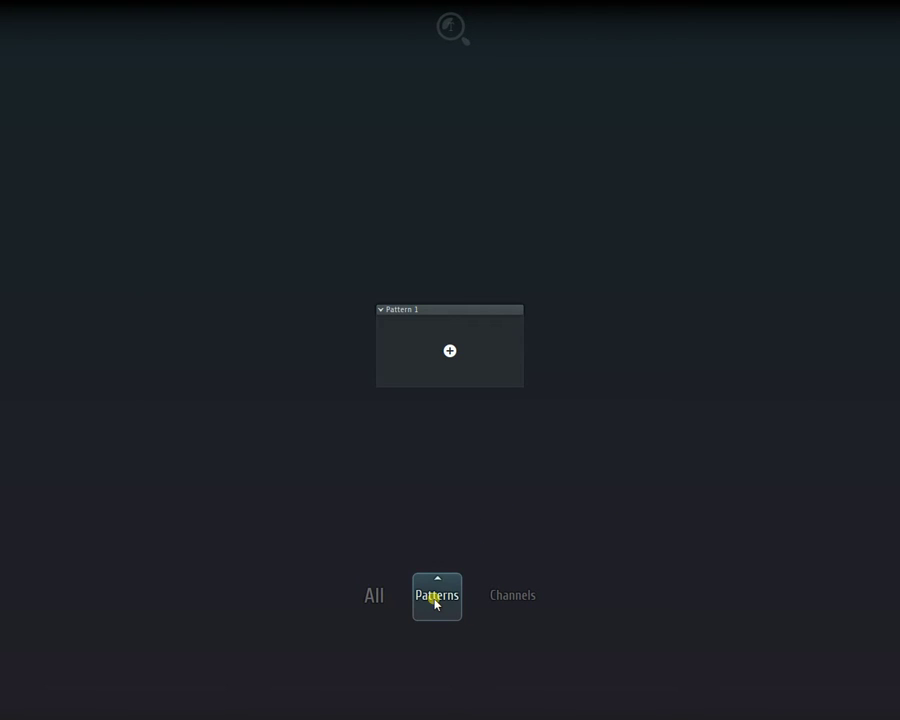
left_click(530, 603)
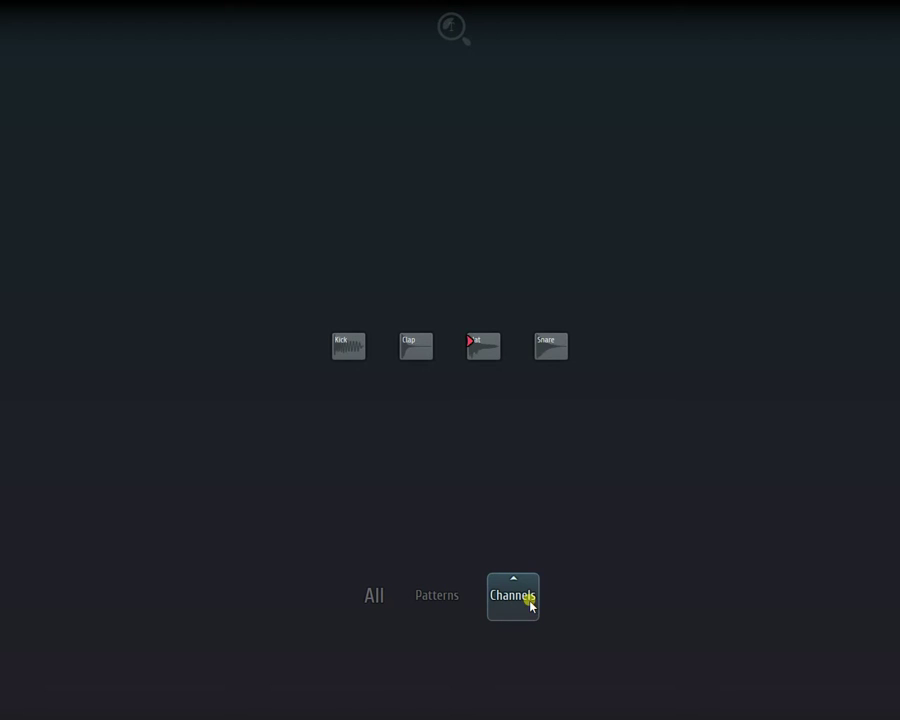
left_click(375, 594)
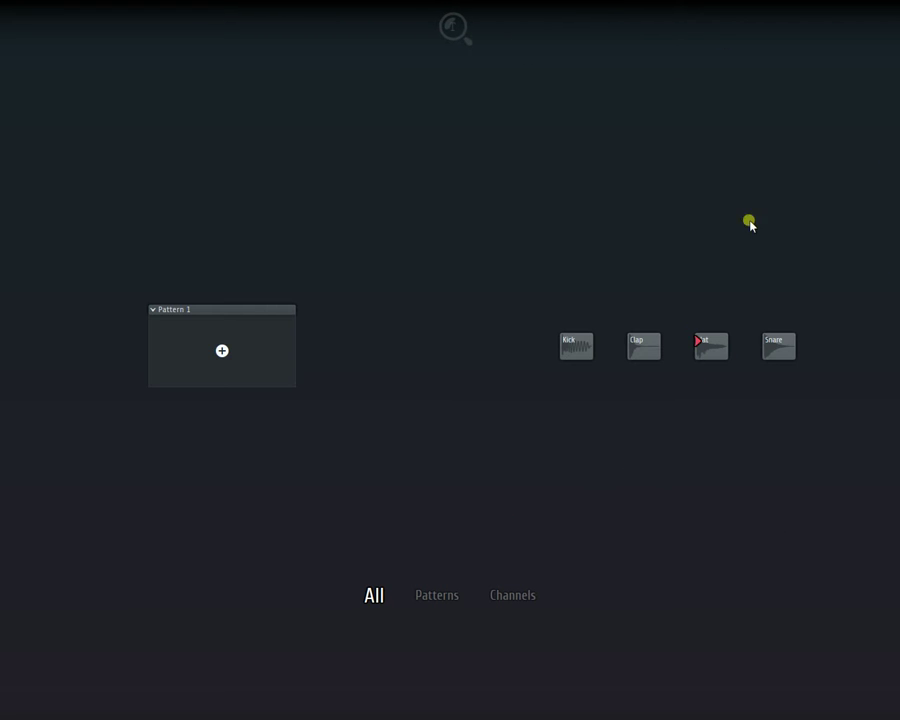
left_click(552, 326)
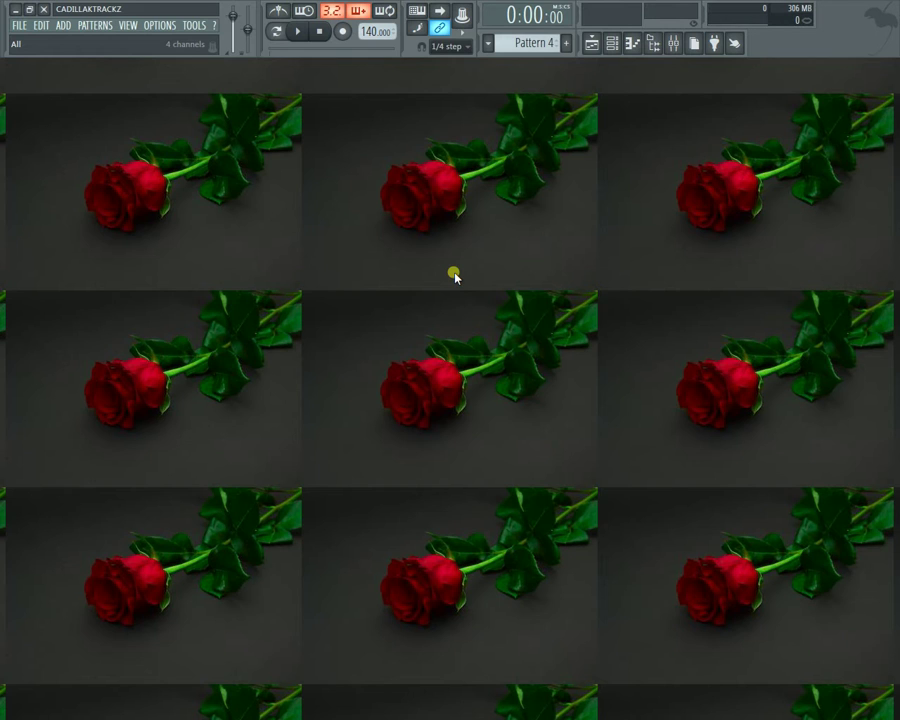
- Show and hide the browser repeatedly, with the Hat piano roll open behind it, and close both
left_click(652, 45)
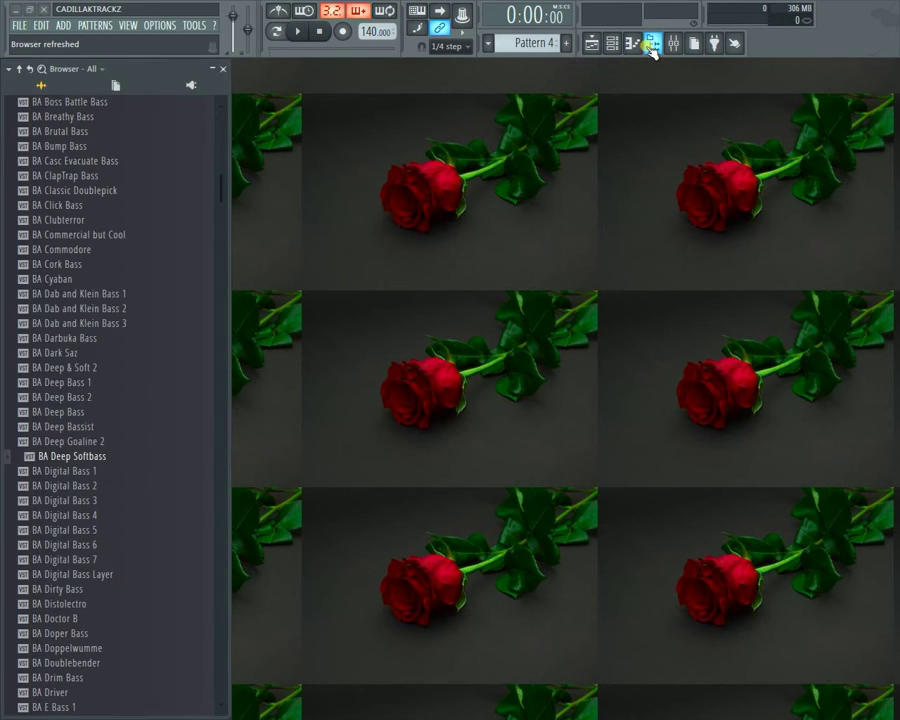
left_click(652, 45)
left_click(652, 45)
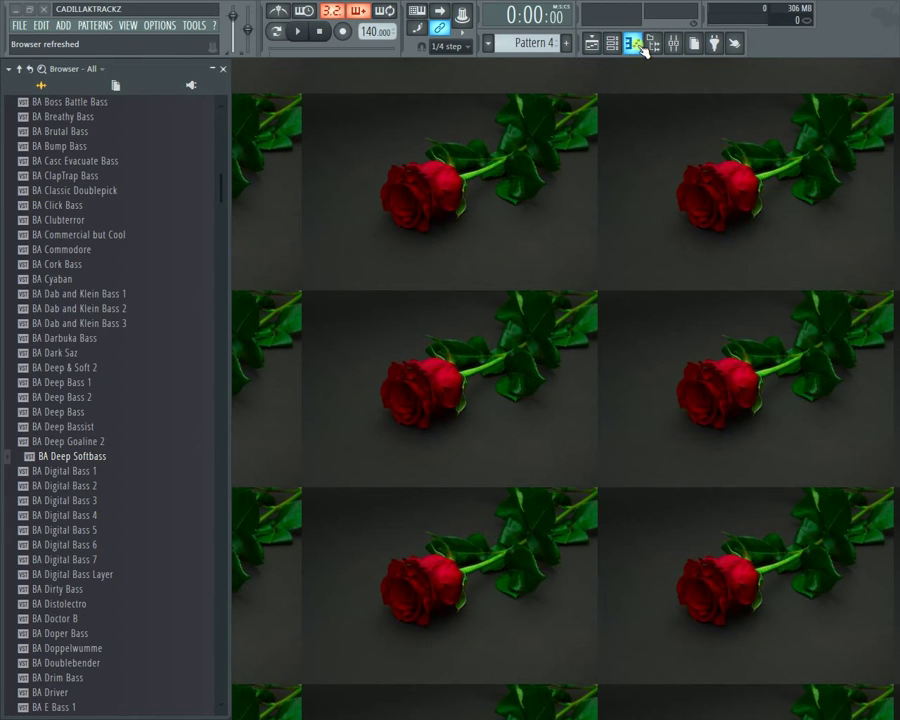
left_click(634, 44)
left_click(652, 45)
left_click(652, 45)
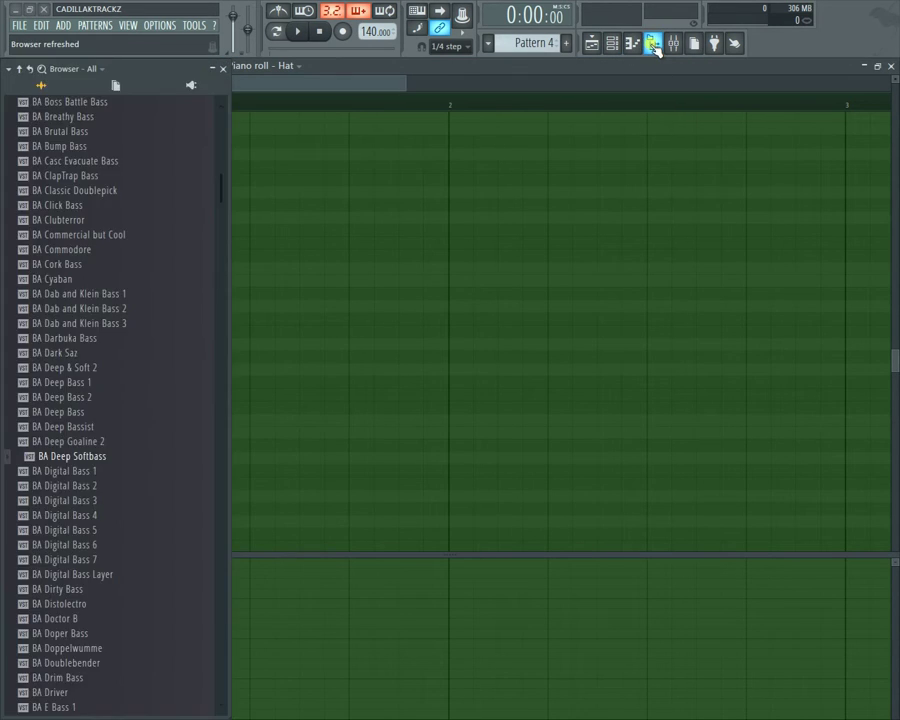
left_click(652, 45)
left_click(890, 66)
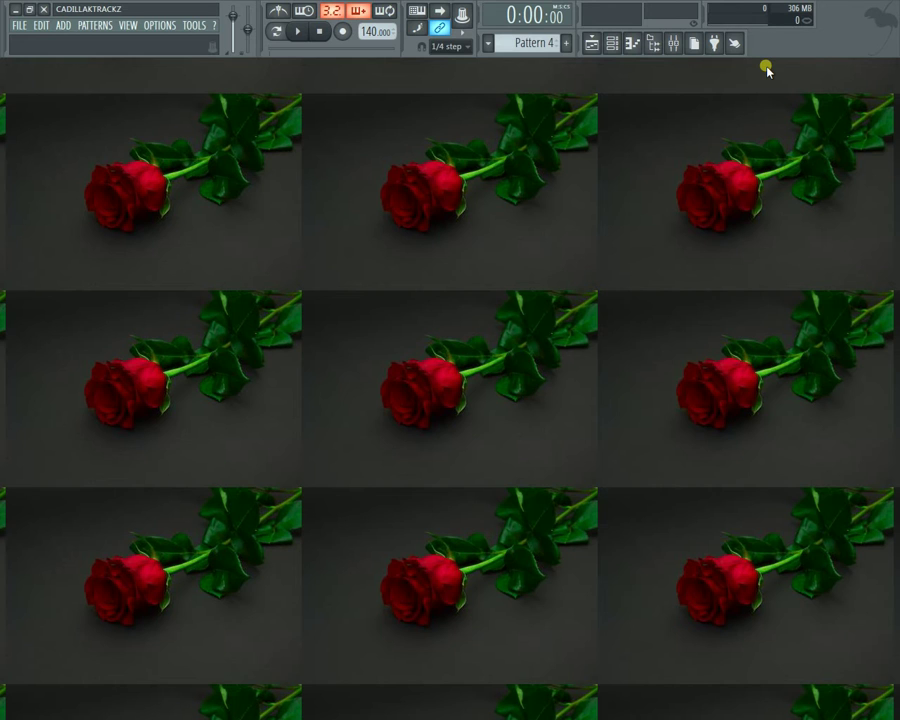
- Toggle the browser on and off several times, leaving it hidden
key("alt+F8")
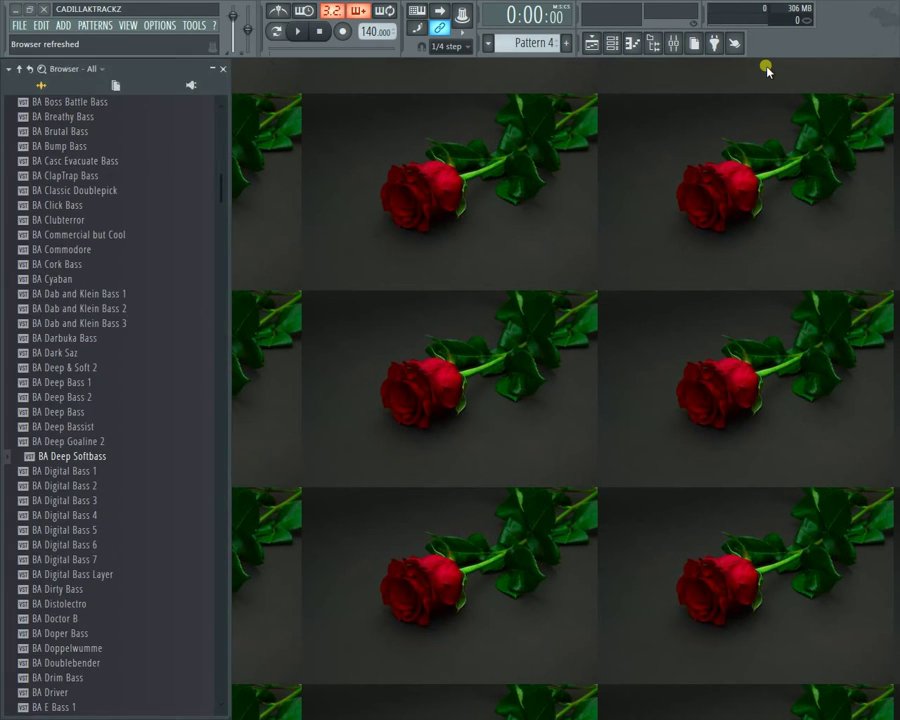
key("alt+F8")
key("alt+F8")
key("alt+F8")
key("alt+F8")
key("alt+F8")
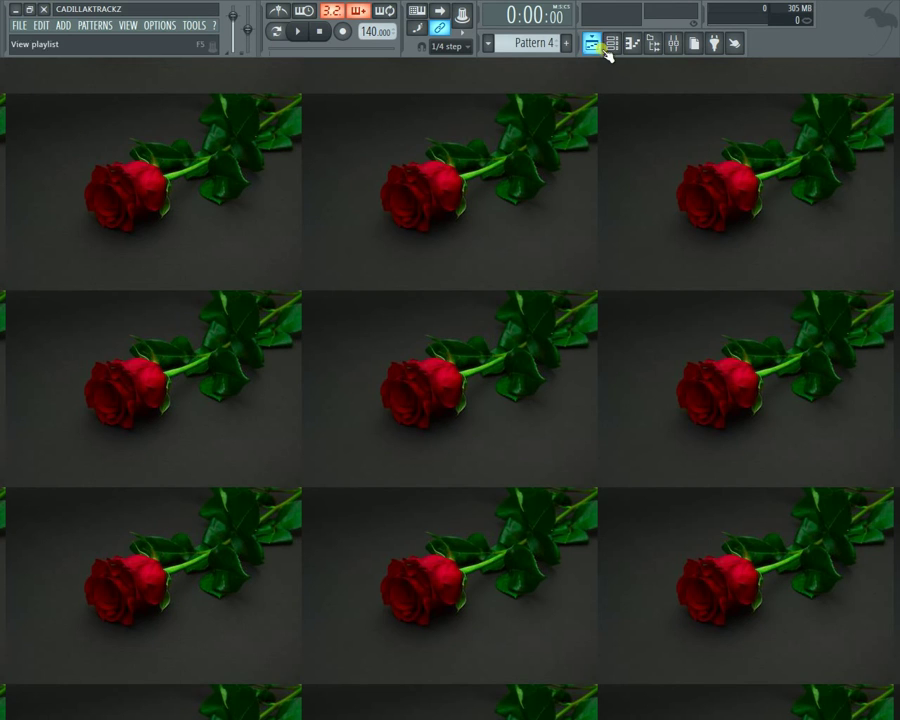
- Open the browser, narrow it and move it slightly away from the window edge, and close it
left_click(656, 45)
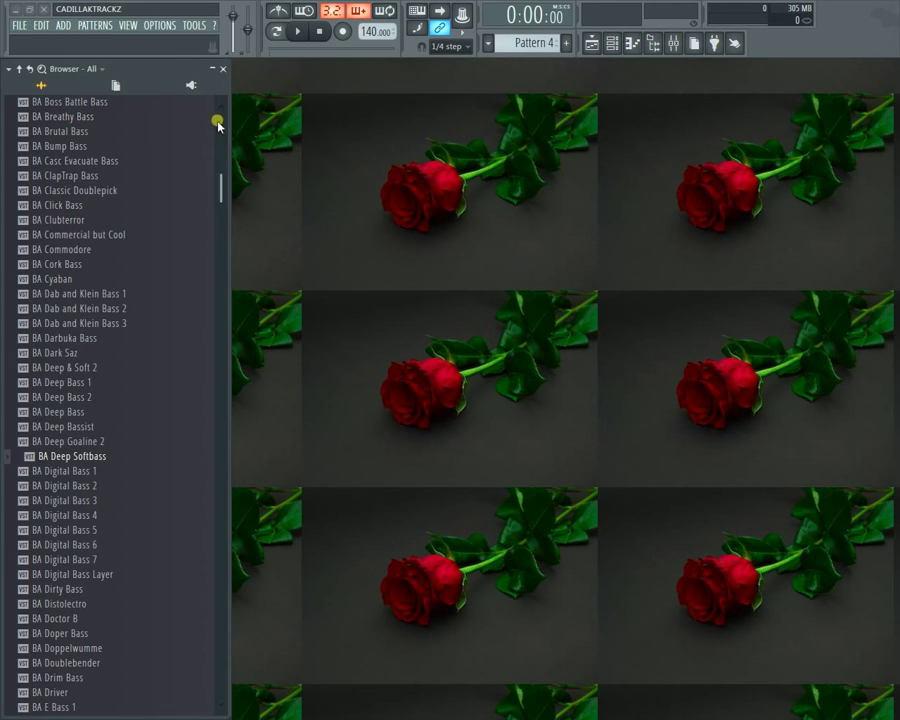
left_click_drag(232, 135, 6, 106)
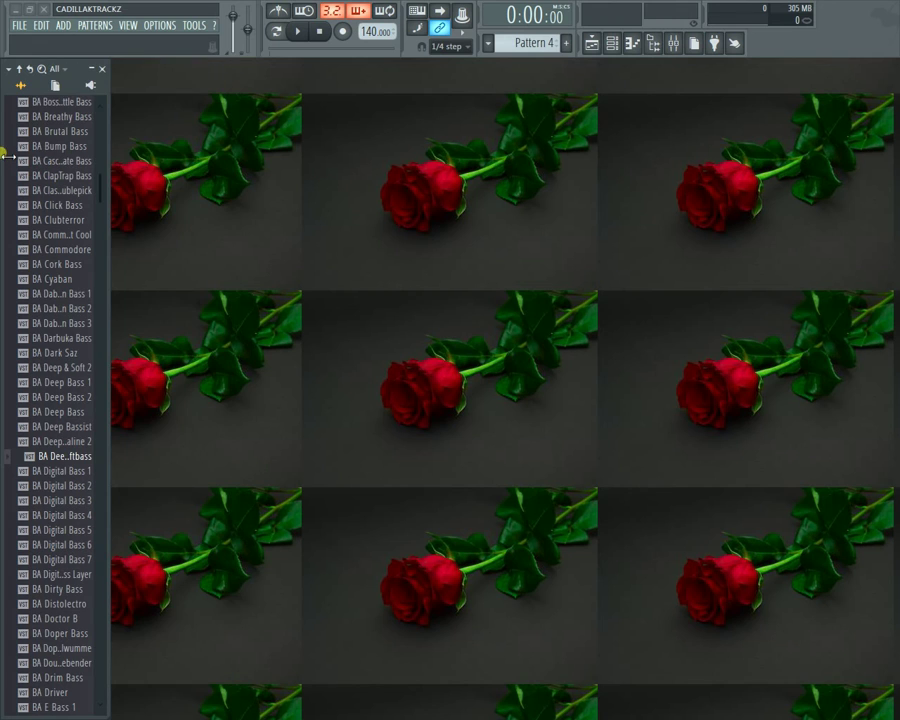
left_click_drag(76, 71, 116, 66)
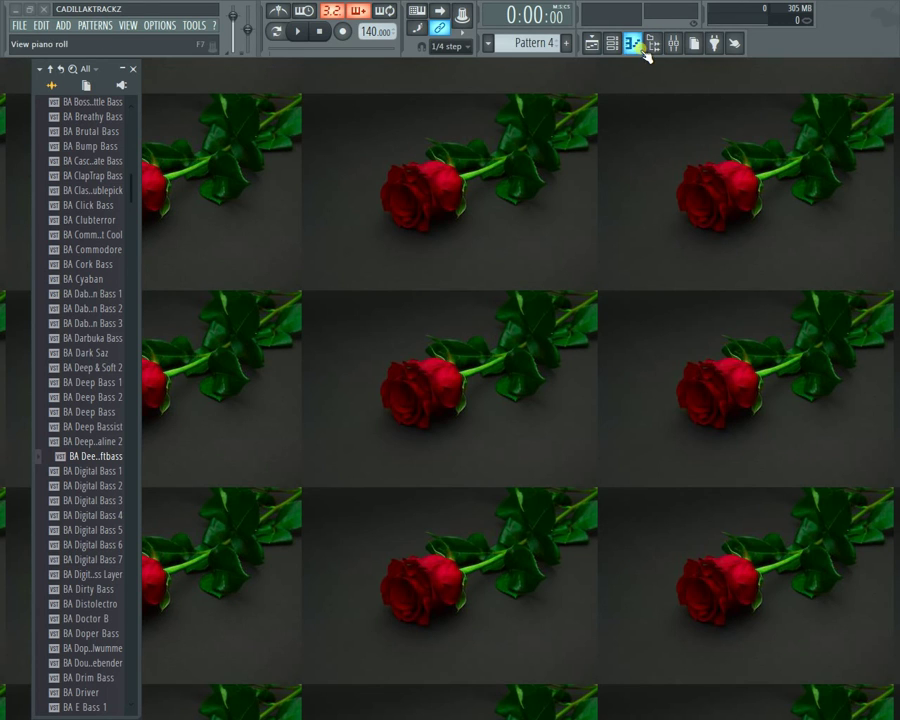
left_click(132, 69)
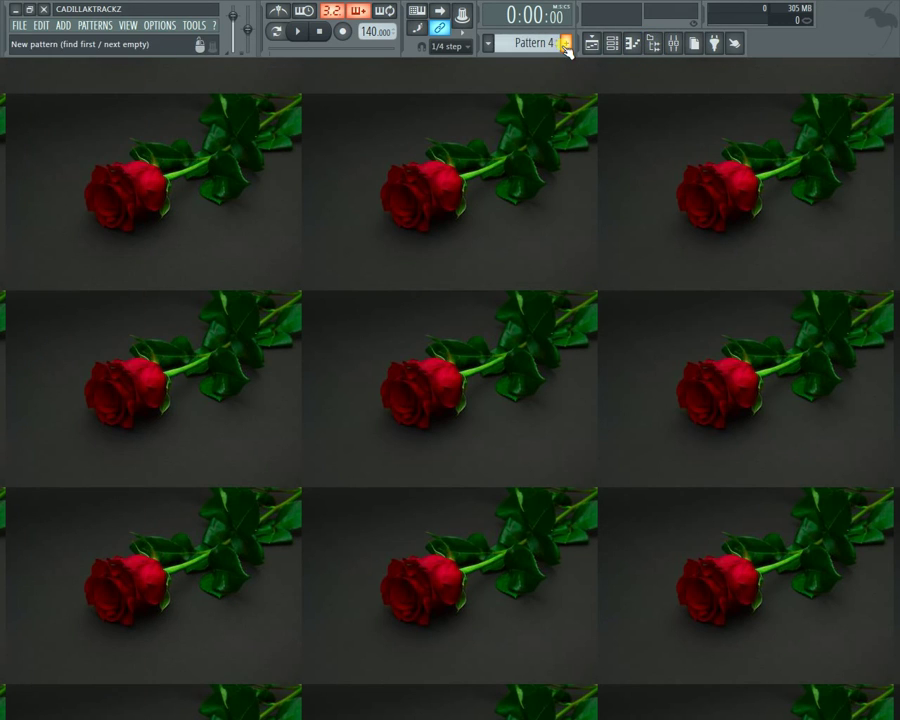
- Show and hide the narrowed browser twice
key("alt+F8")
key("alt+F8")
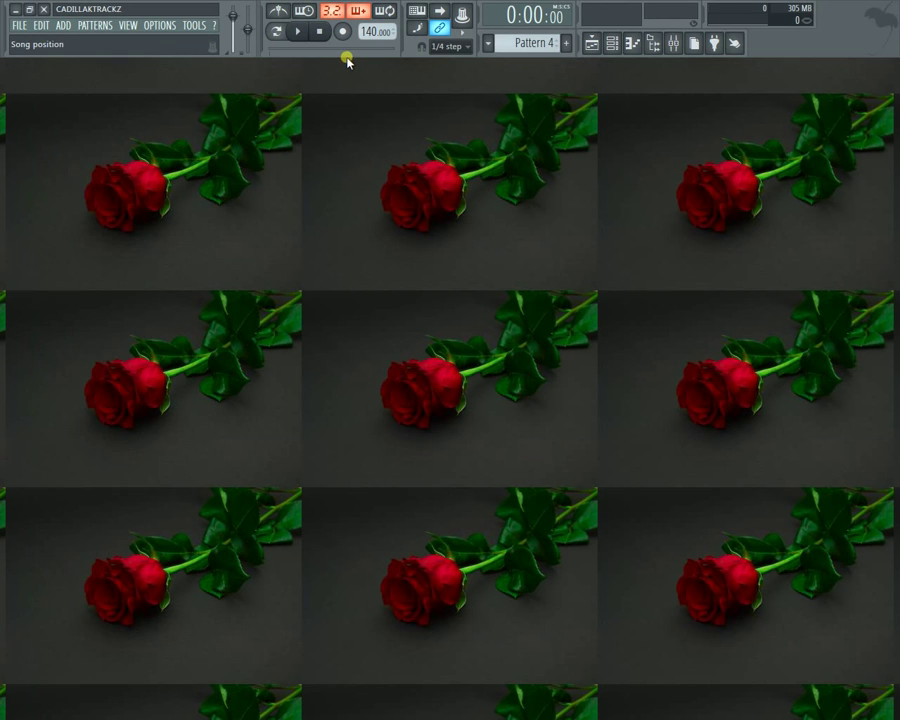
key("alt+F8")
key("alt+F8")
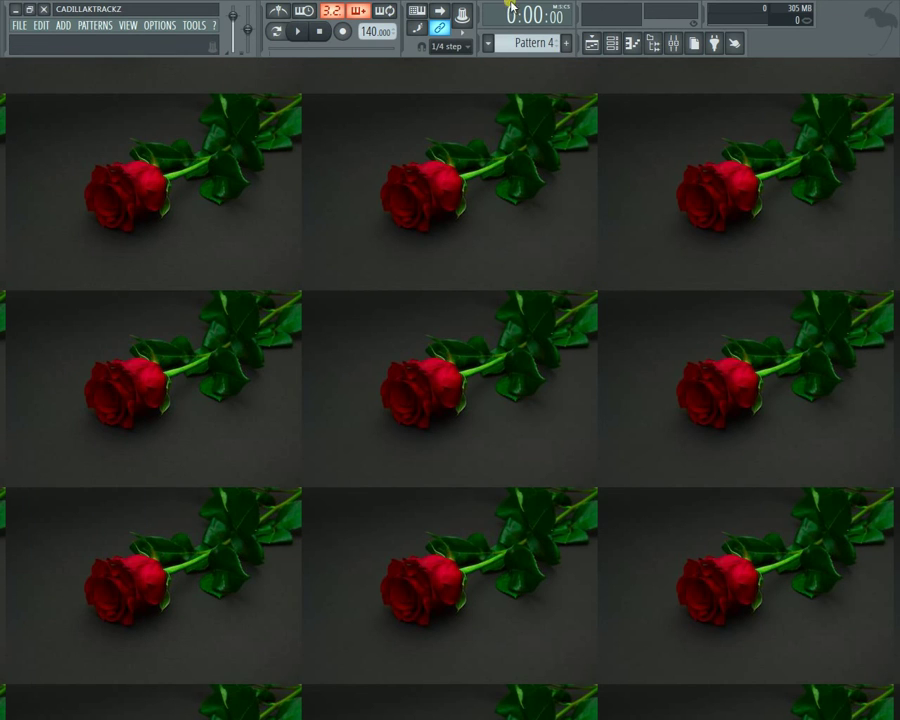